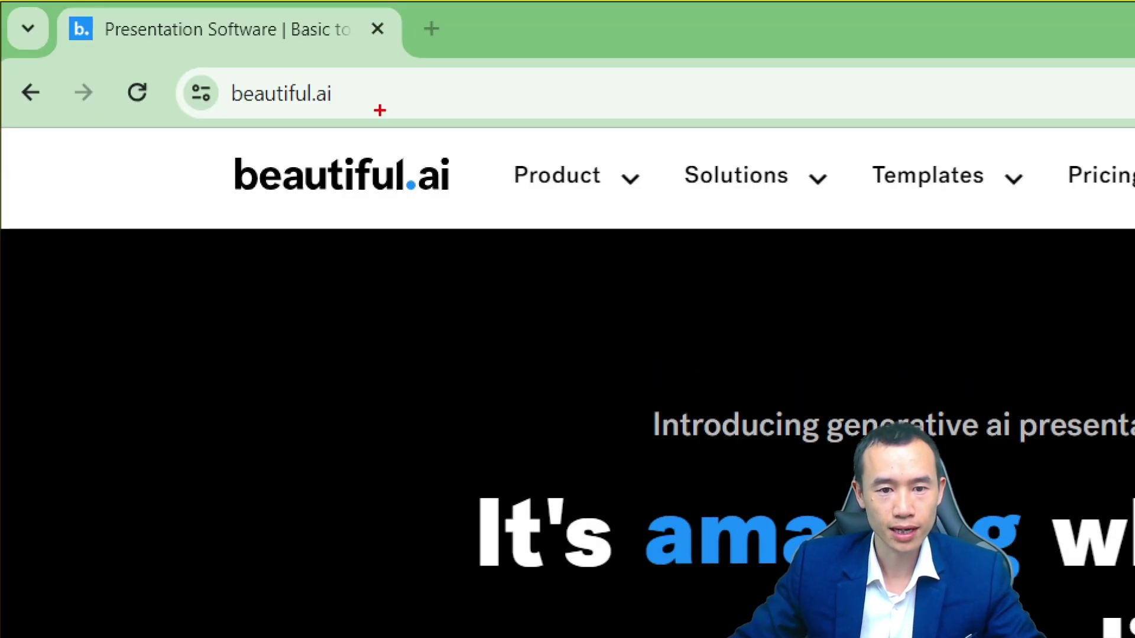
Open the Pricing page and scroll through the plans to find the education offer.
mouse_move(378, 109)
left_mouse_down()
mouse_move(181, 32)
mouse_move(331, 139)
mouse_move(383, 105)
left_mouse_up()
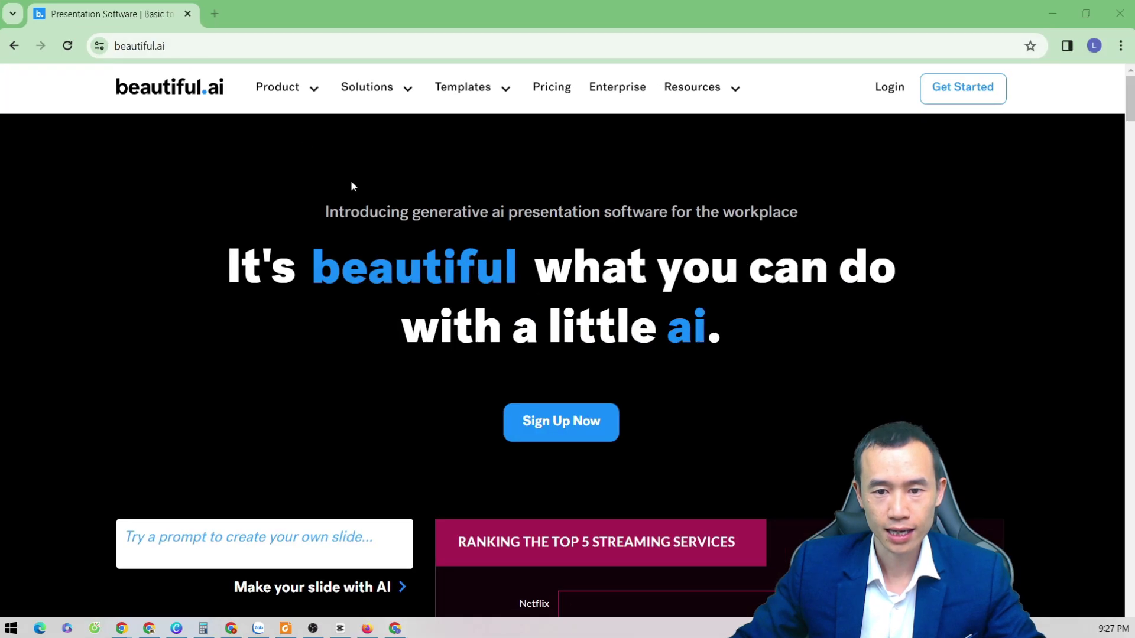
left_click(539, 431)
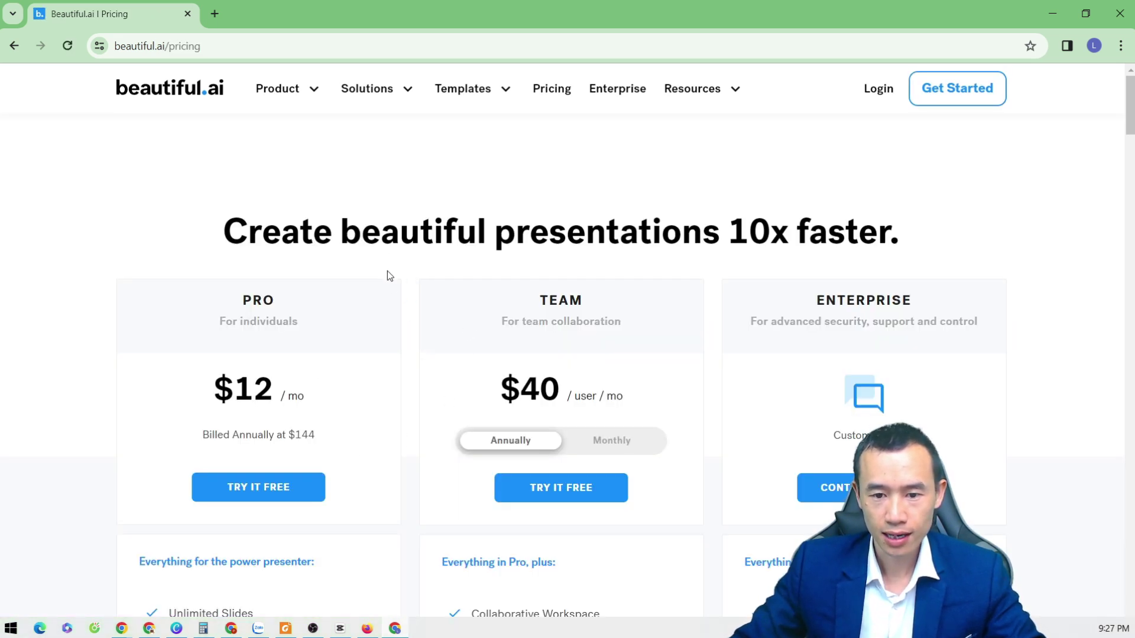
scroll(394, 297, "down", 1)
scroll(395, 296, "up", 1)
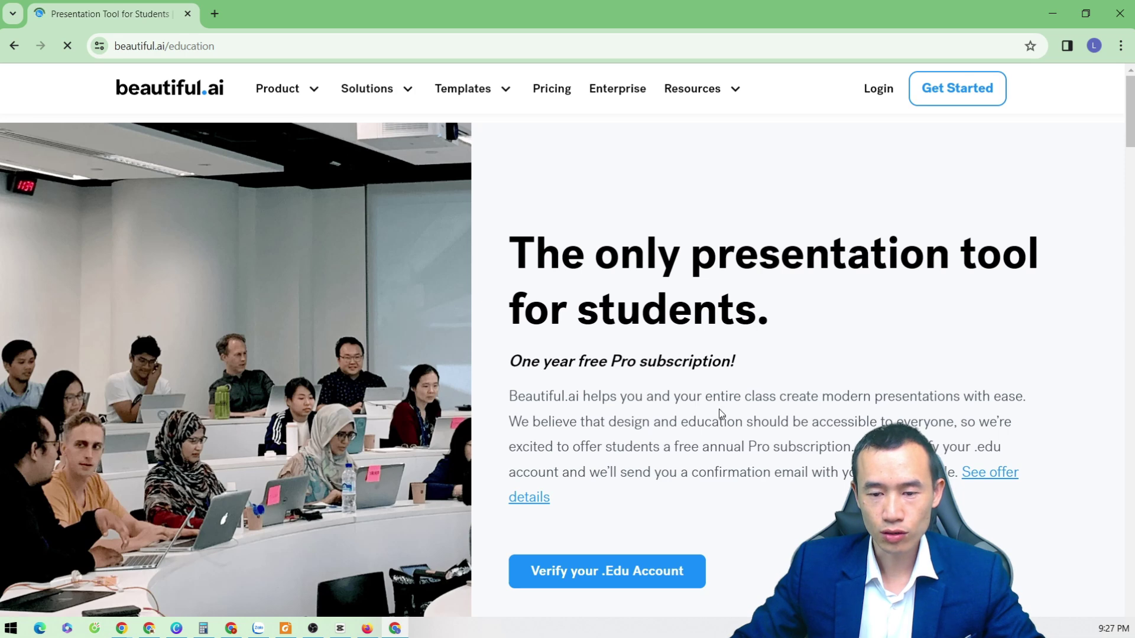
Scroll the Education page down to the 'Verify your .Edu Account' button.
scroll(719, 409, "down", 2)
scroll(719, 409, "up", 2)
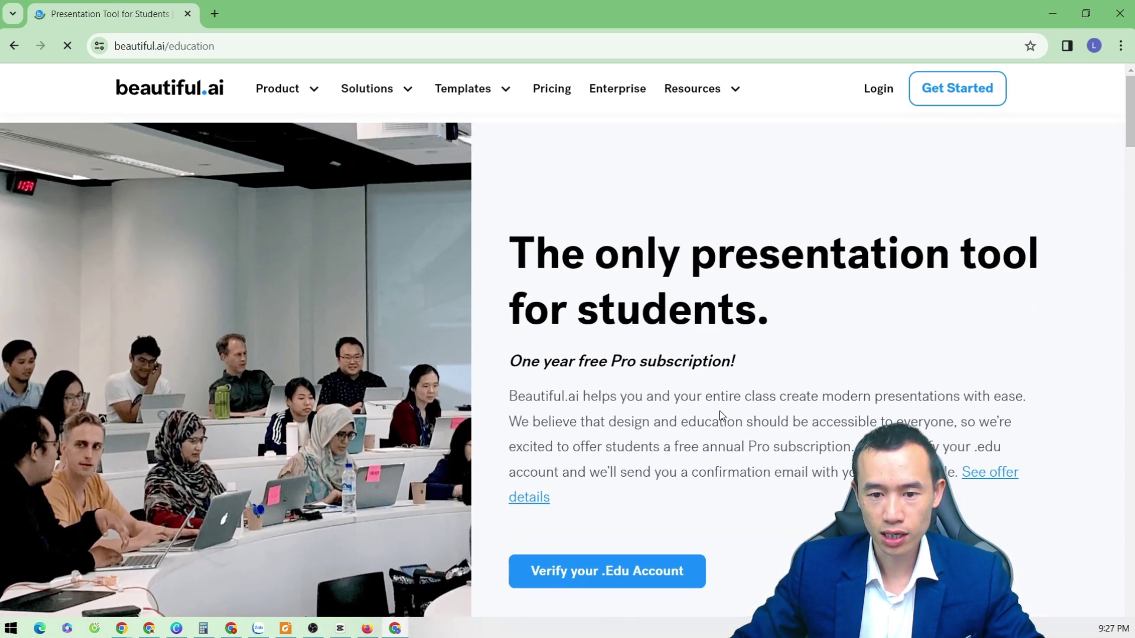
scroll(719, 412, "down", 2)
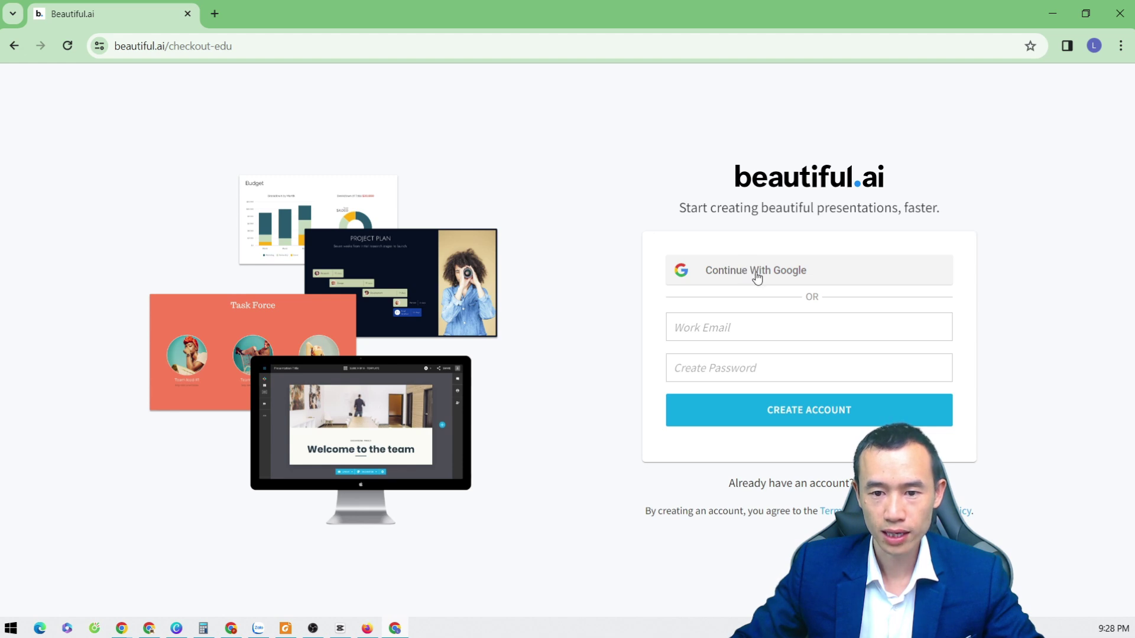
Sign up via 'Continue With Google' using the listed school Google account.
left_click(736, 276)
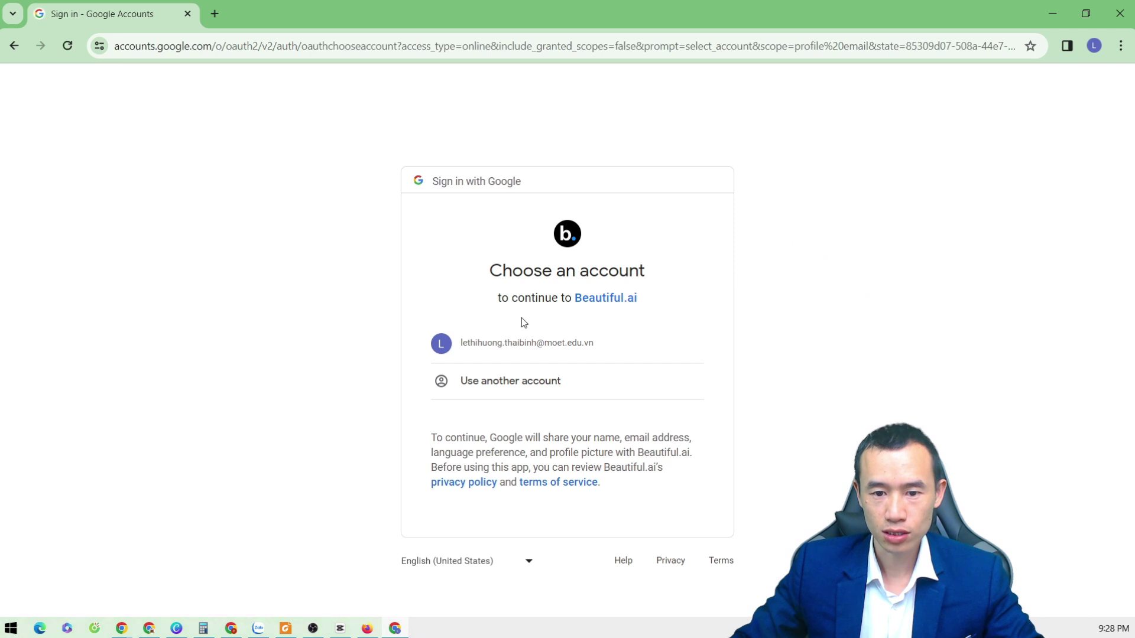
left_click(582, 350)
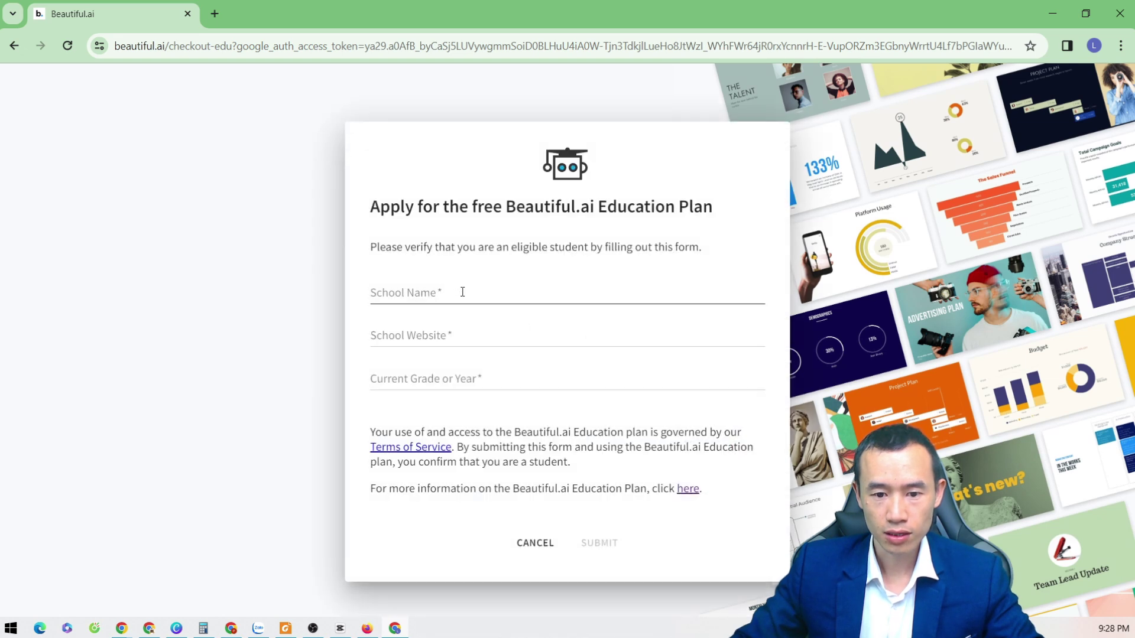
Enter 'Bộ Giáo dục Việt Nam' as the school name, then open a new browser tab.
left_click(438, 291)
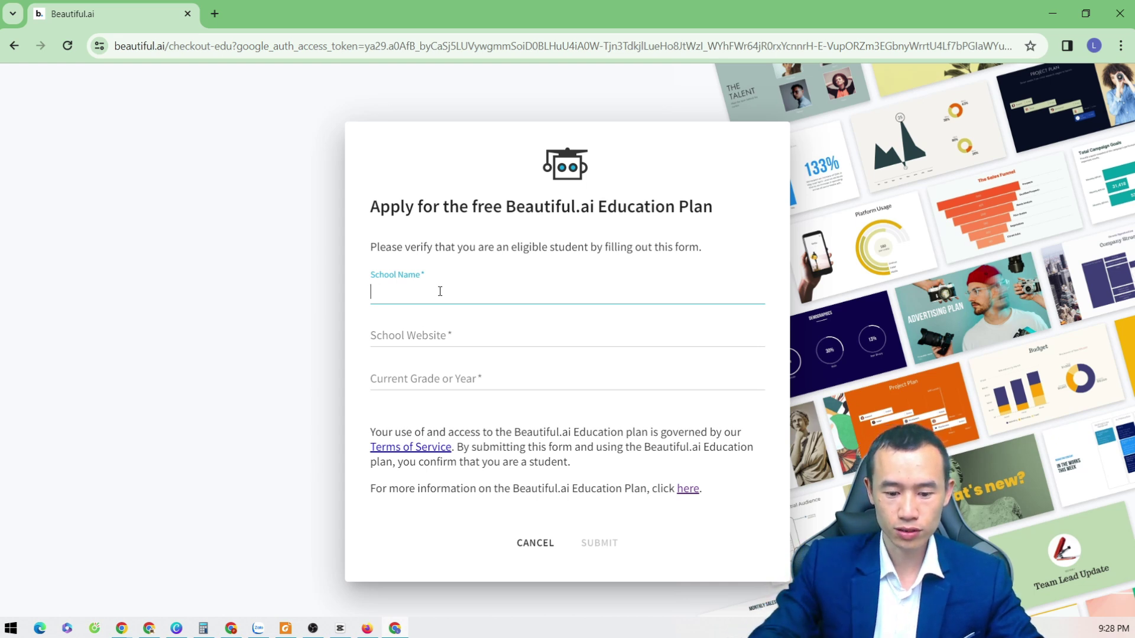
type("Bô")
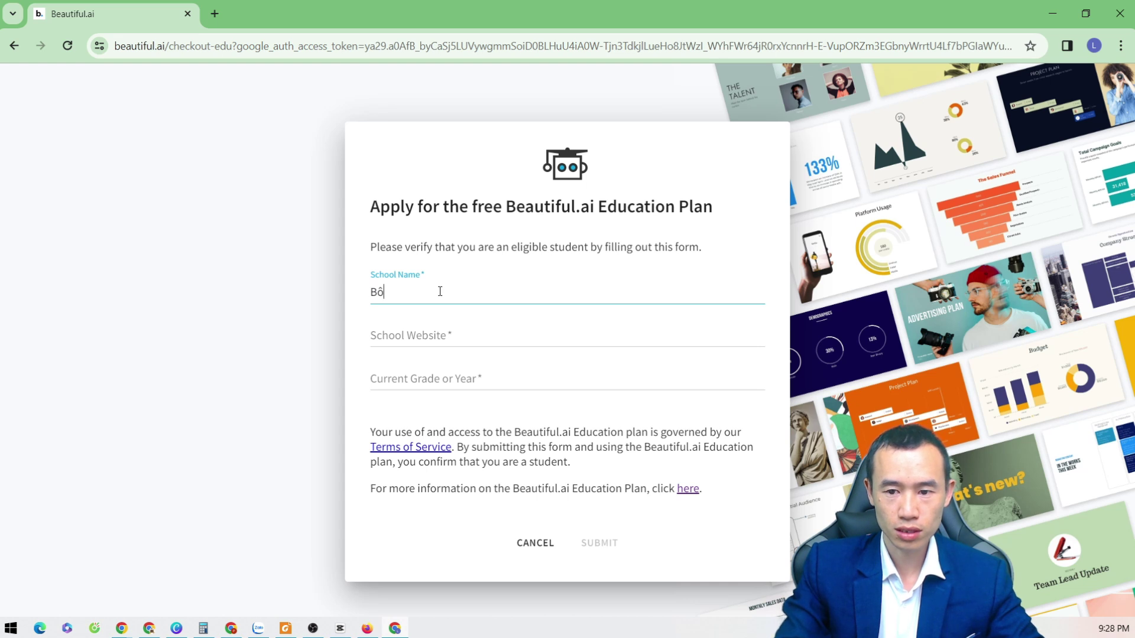
type("Giáo dục")
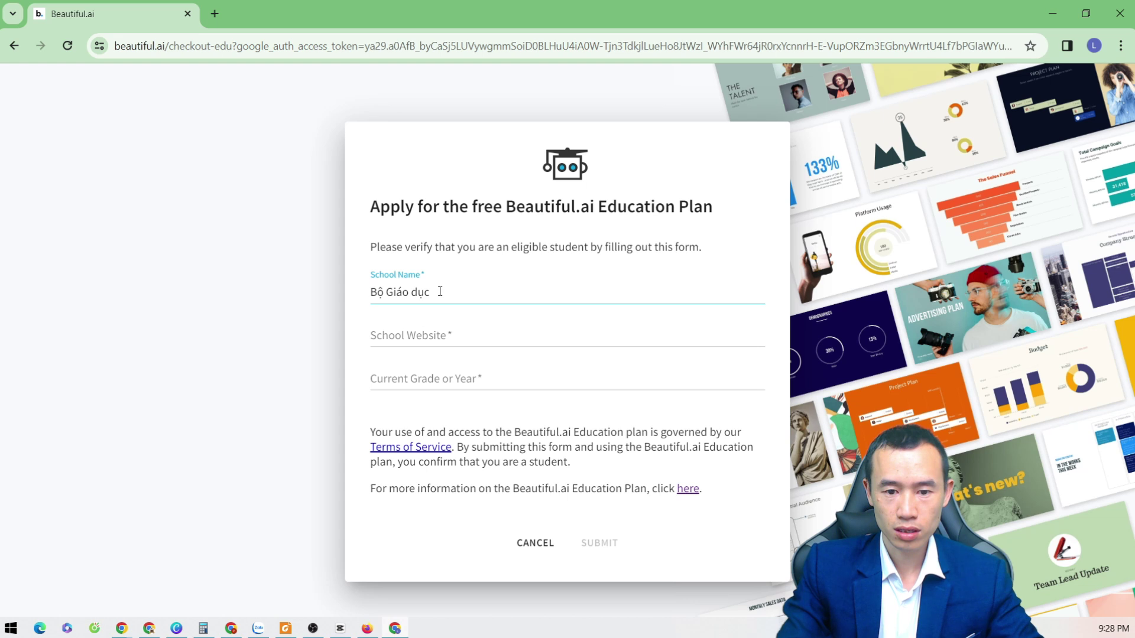
type("ejt")
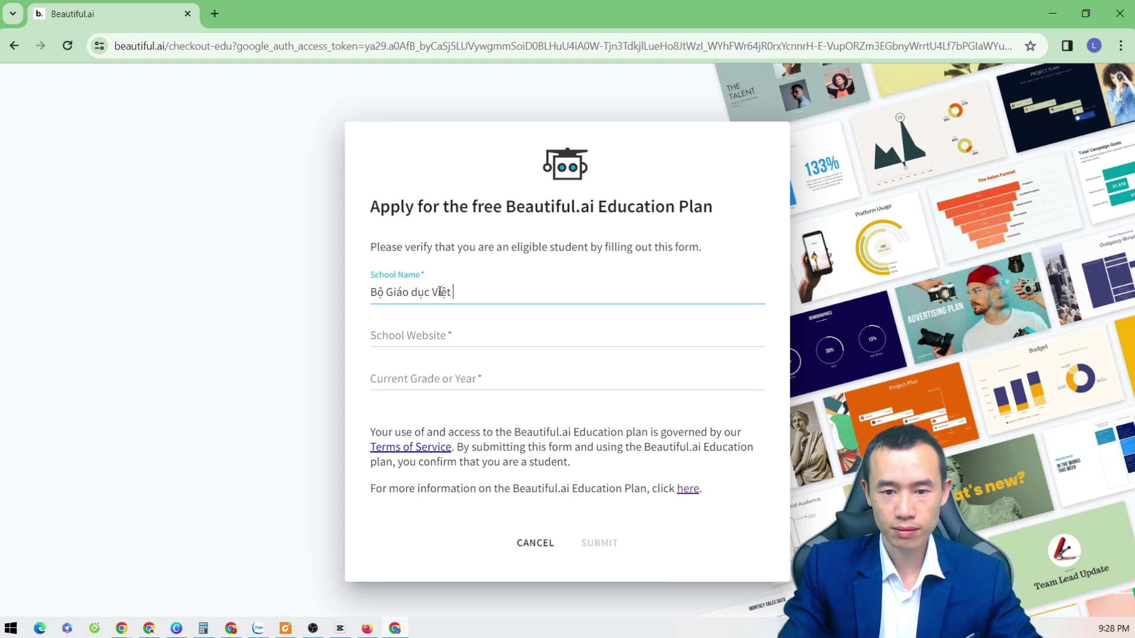
key("Tab")
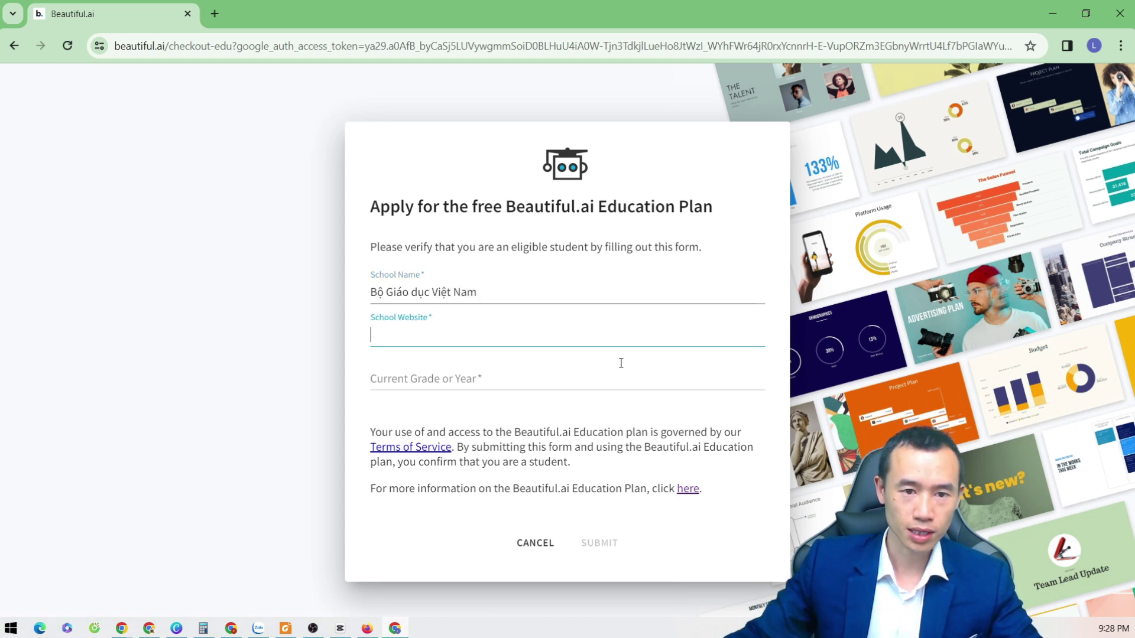
left_click(214, 13)
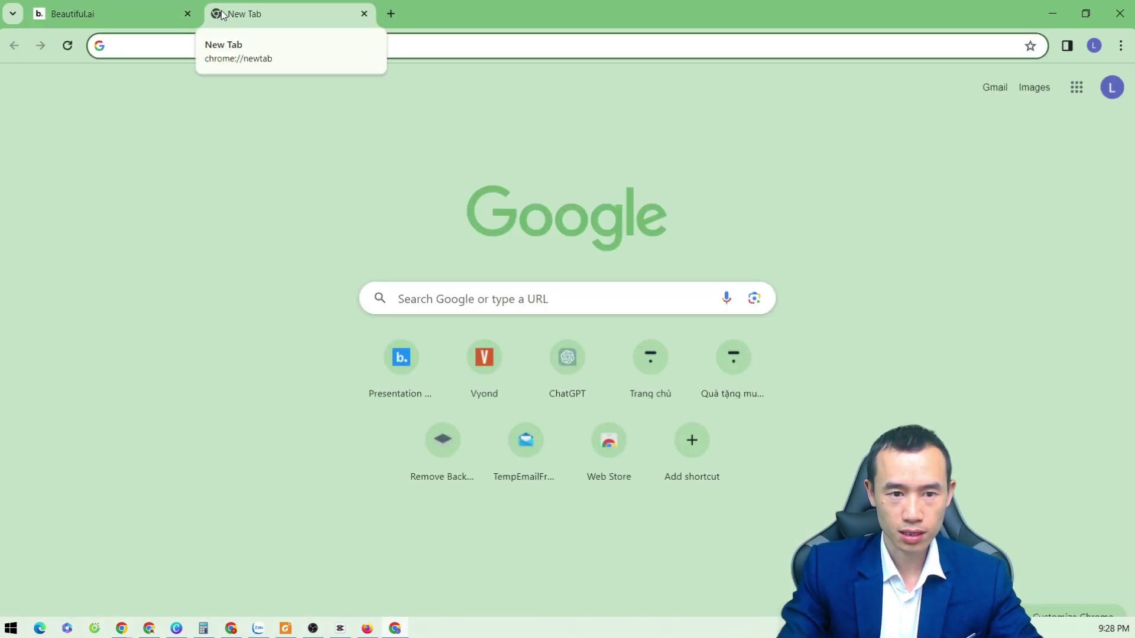
Search for 'moet' to find the Ministry of Education and Training website.
type("bmoe")
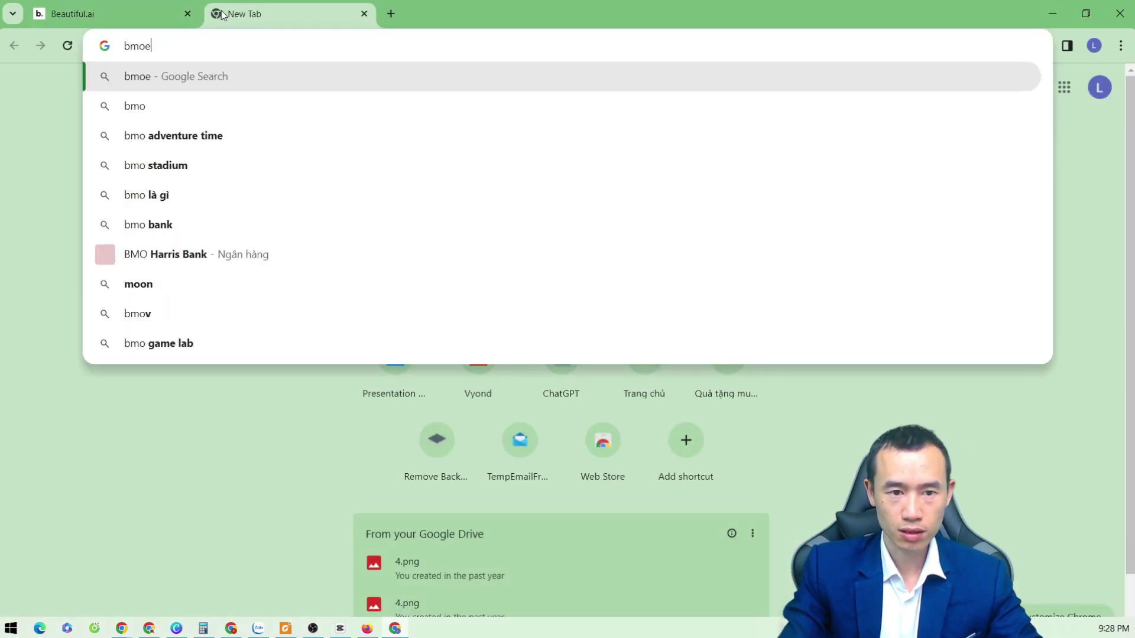
key("BackSpace")
key("BackSpace")
key("BackSpace")
type("moet")
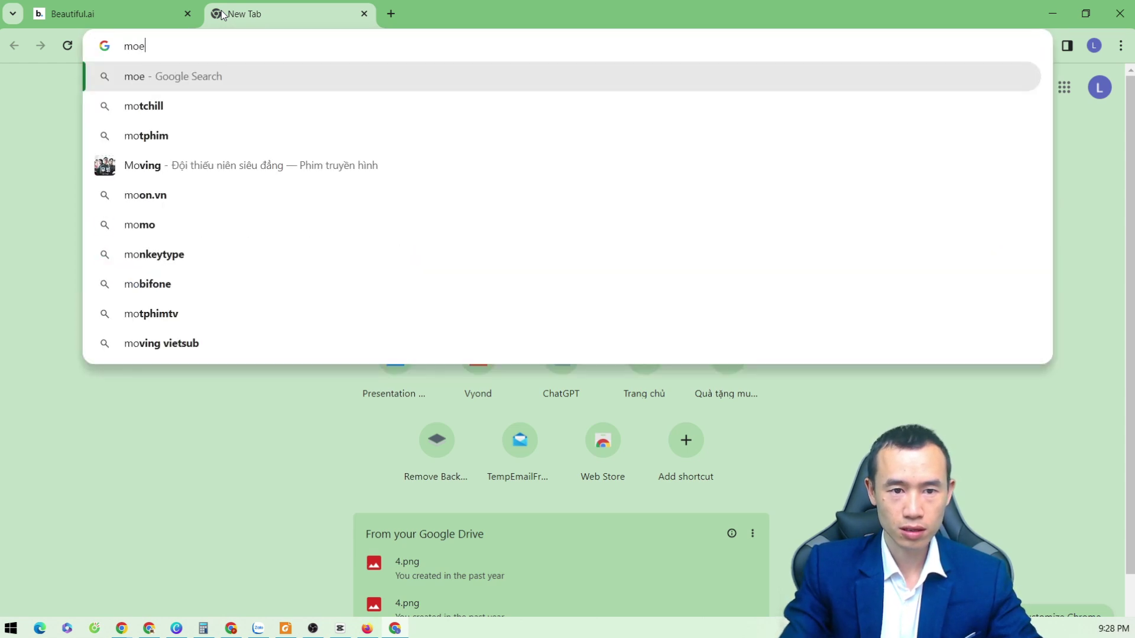
key("Return")
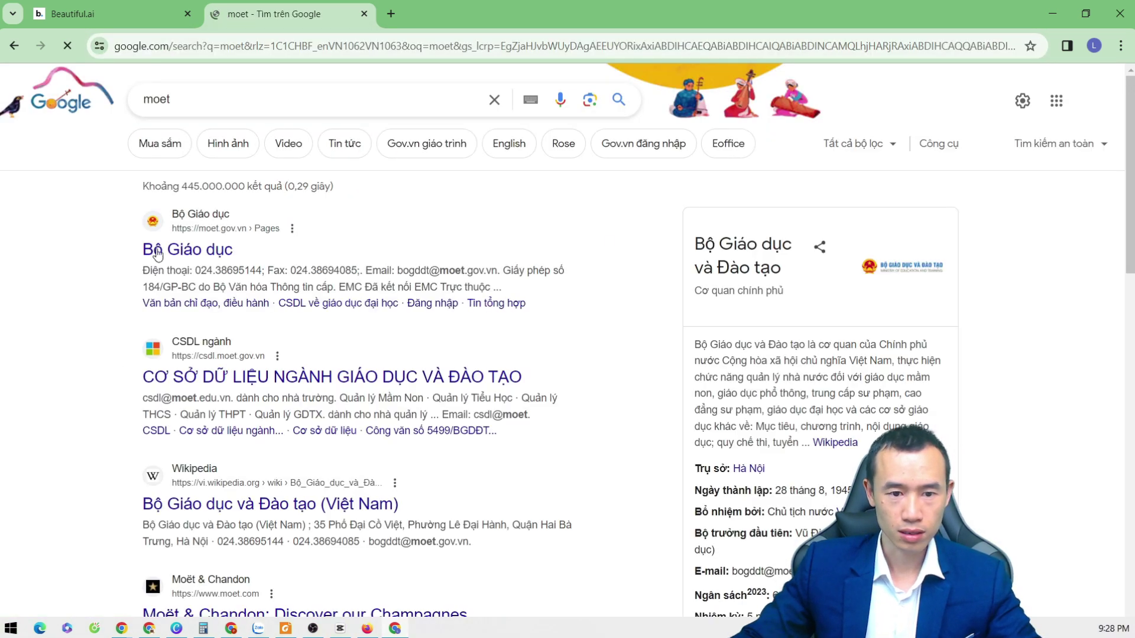
left_click(229, 46)
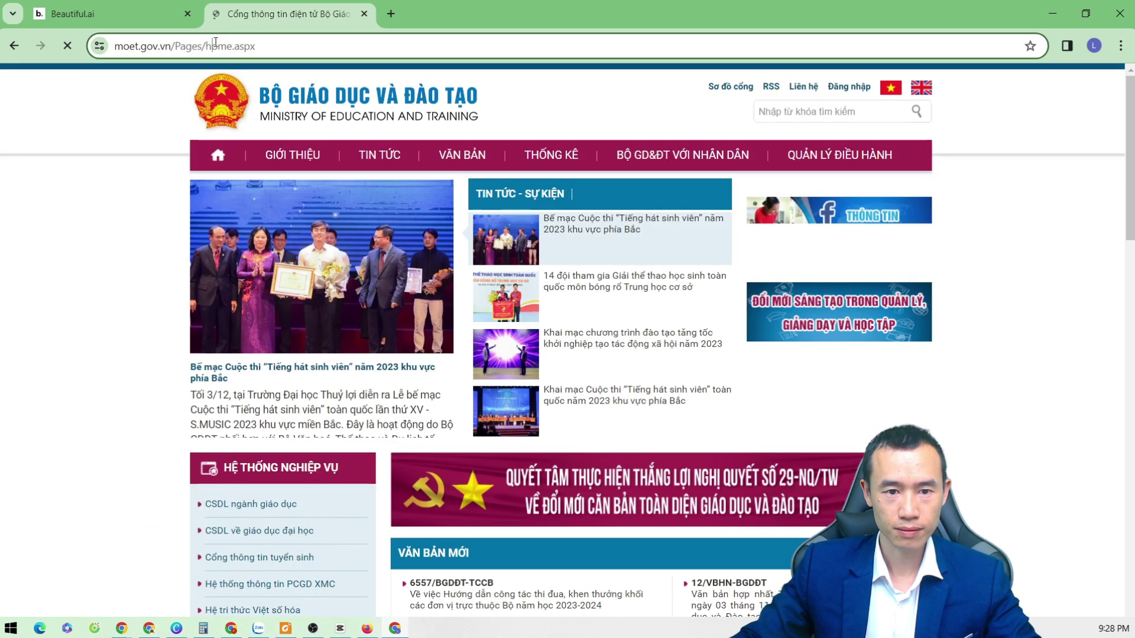
left_click(142, 13)
type("https://moet.gov.vn/Pages/home.aspx")
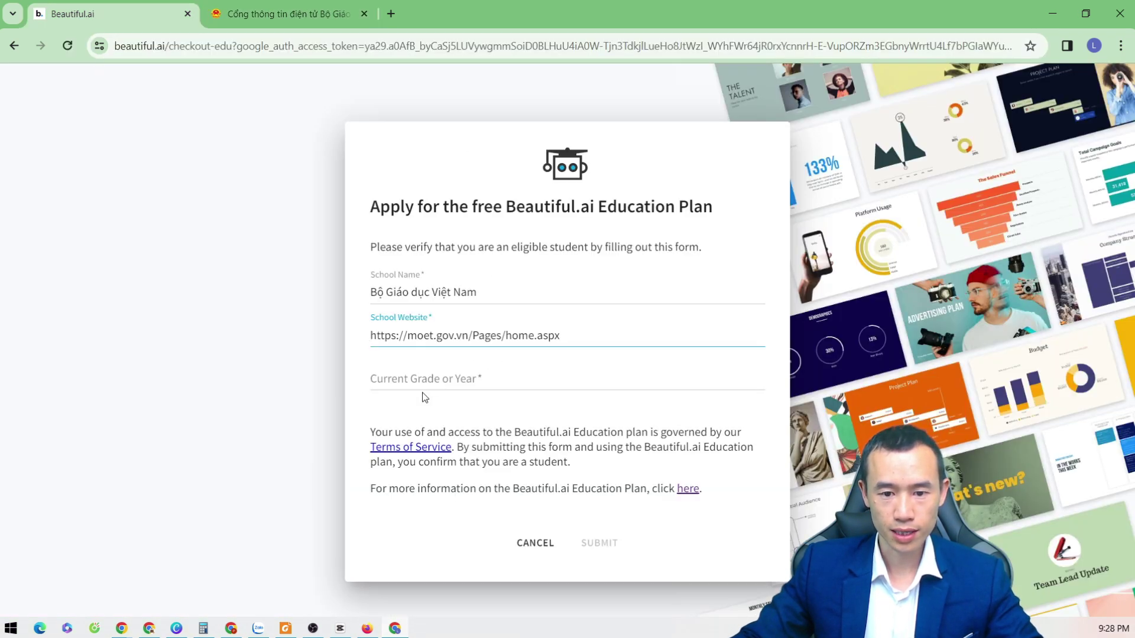
Enter 1 as the current grade and submit the Education Plan application.
left_click(418, 379)
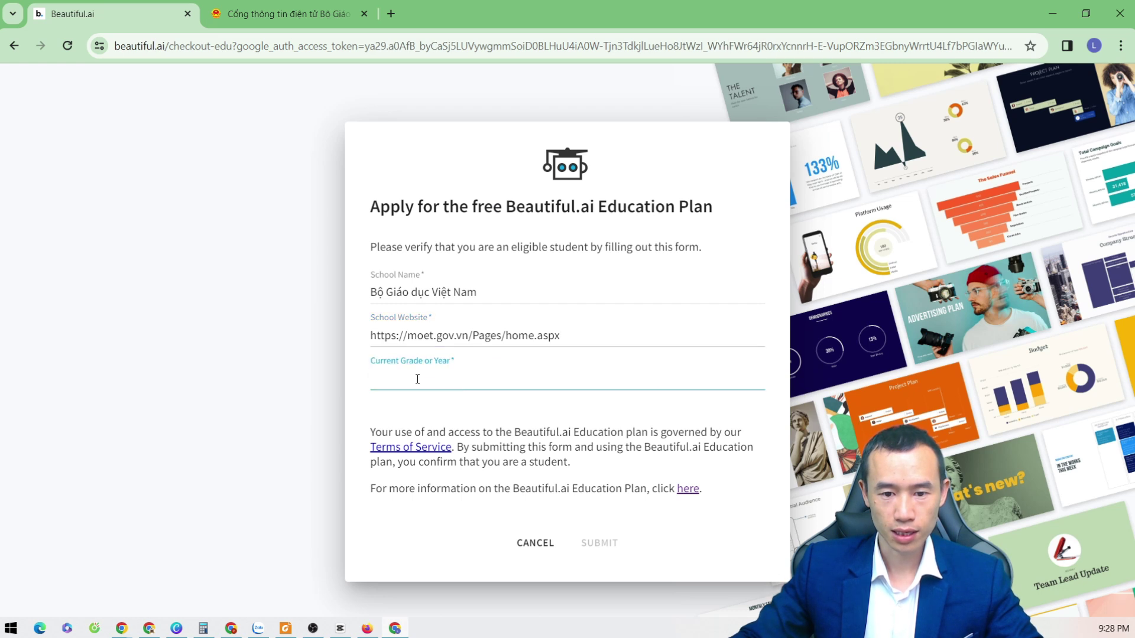
type("1")
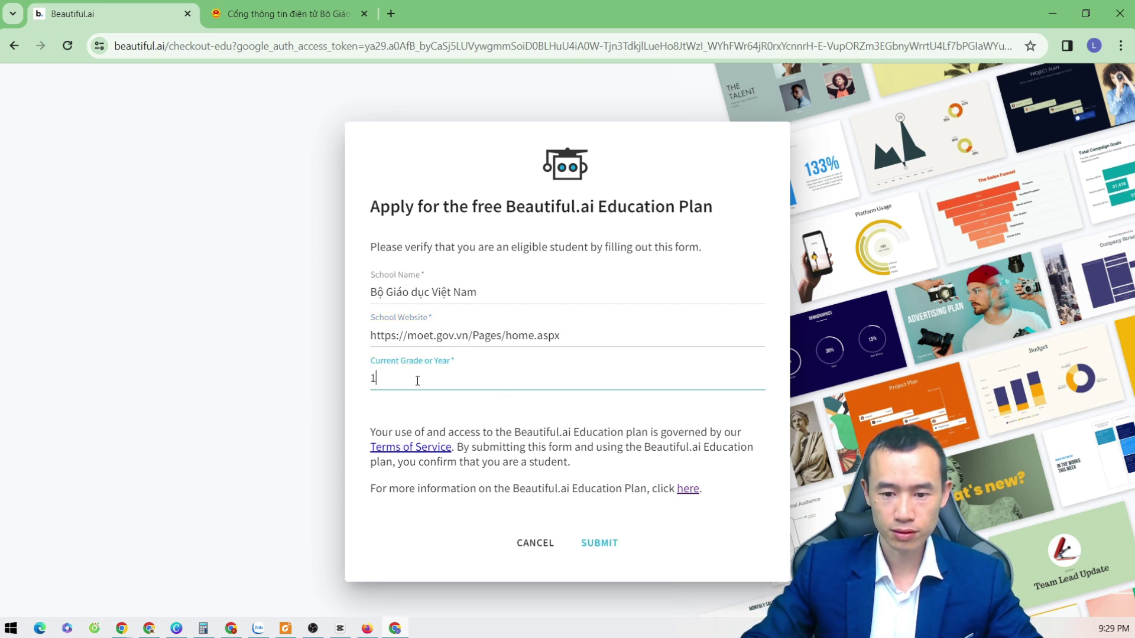
left_click(599, 543)
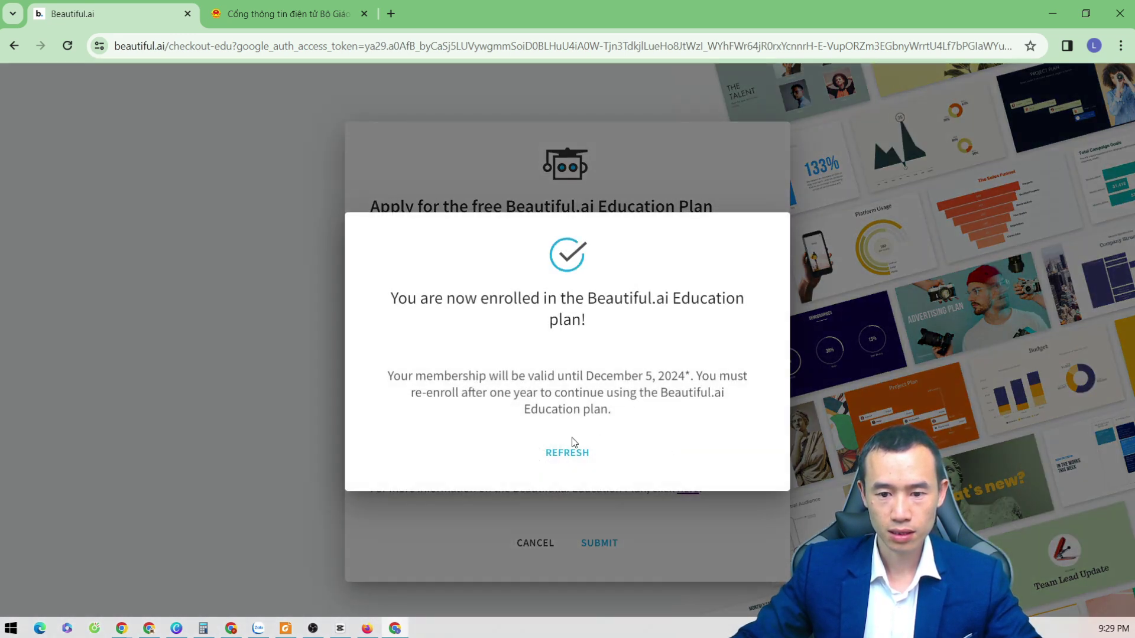
Refresh the site with the new plan active and get past the 2-Minute Tour dialog.
left_click(556, 460)
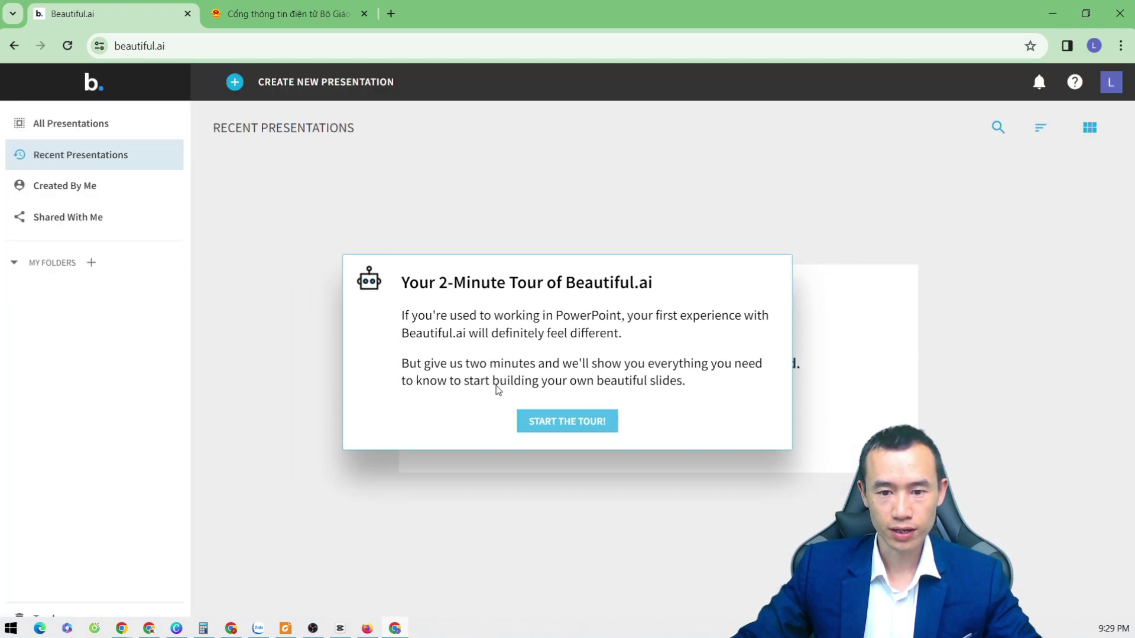
left_click(556, 429)
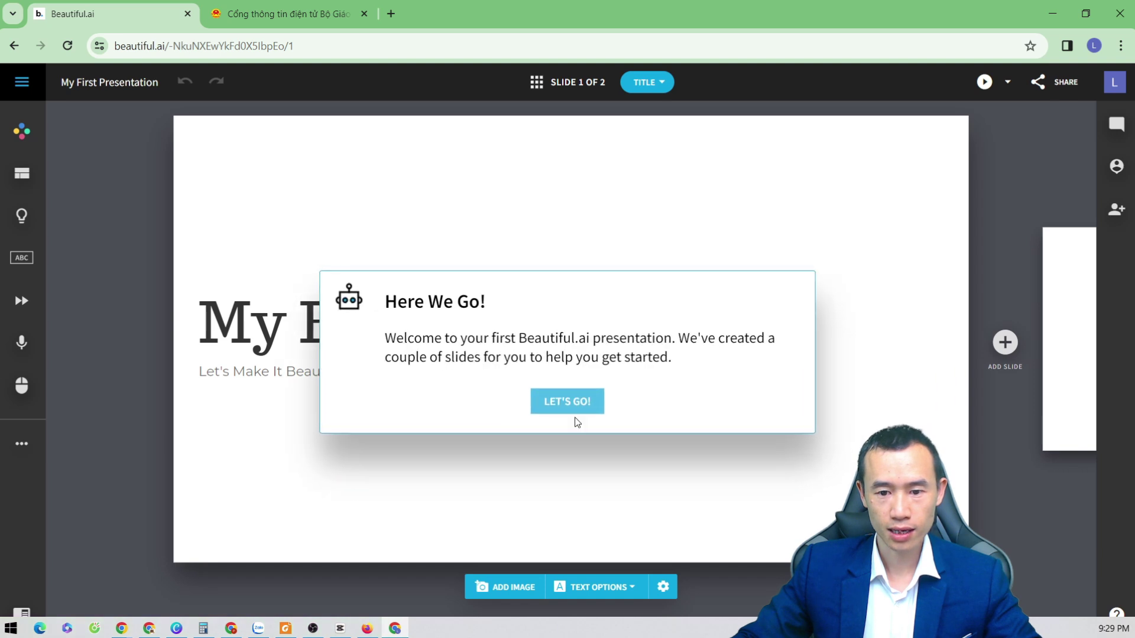
Choose LET'S GO! to enter the editor on the 'My First Presentation' title slide.
left_click(572, 410)
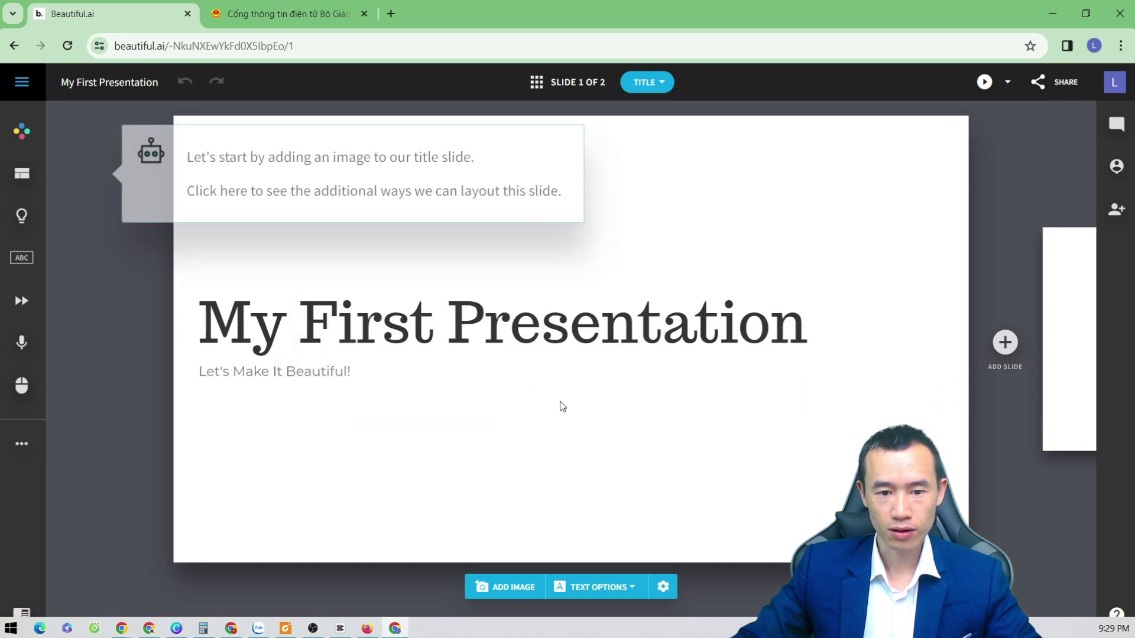